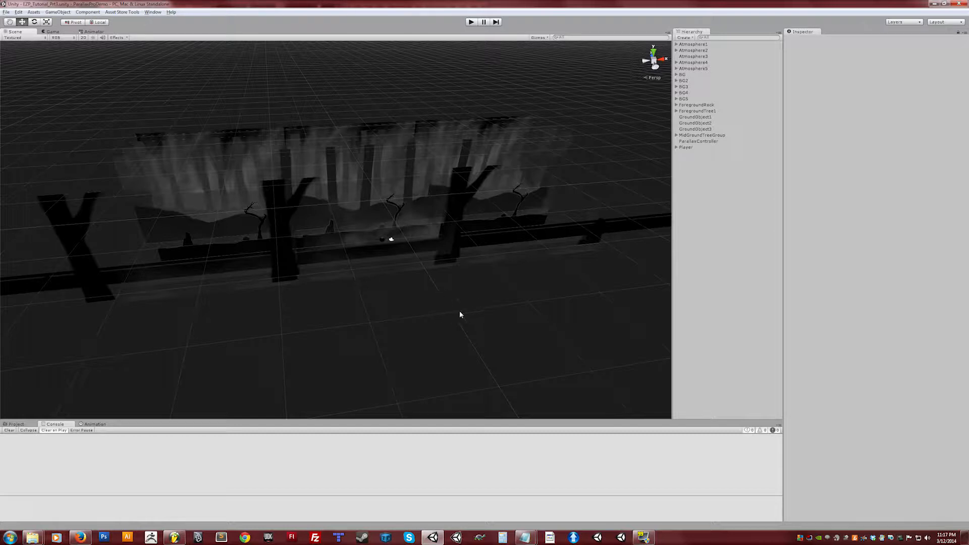
Step: Play-test the scene, moving the player right past the foreground tree and rock layers, then stop playback
{"action": "mouse_move", "coordinate": [504, 299]}
{"action": "left_mouse_down", "text": "alt"}
{"action": "mouse_move", "coordinate": [415, 296]}
{"action": "mouse_move", "coordinate": [521, 285]}
{"action": "mouse_move", "coordinate": [507, 296]}
{"action": "left_mouse_up", "text": "alt"}
{"action": "left_click", "coordinate": [687, 107]}
{"action": "left_click", "coordinate": [688, 112]}
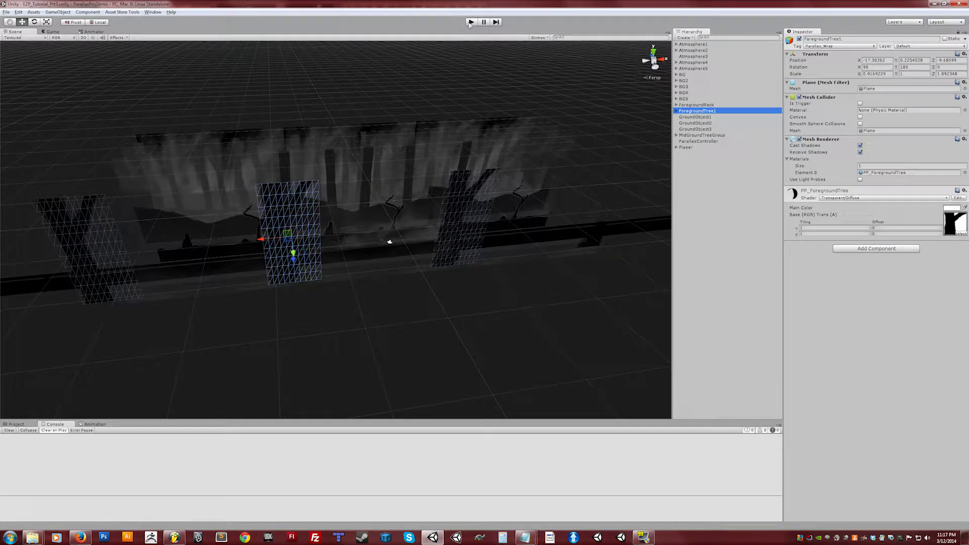
{"action": "left_click", "coordinate": [473, 23]}
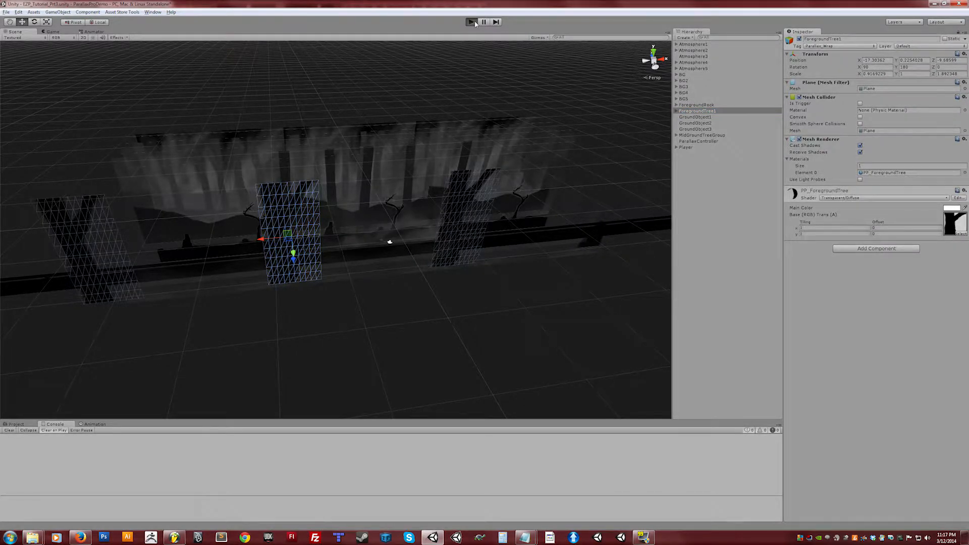
{"action": "key", "text": "Right"}
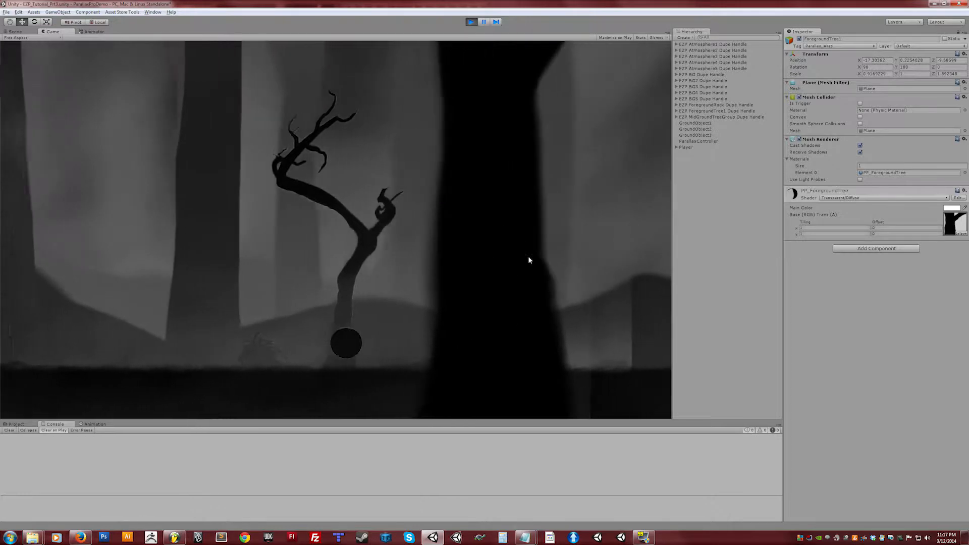
{"action": "key", "text": "Right"}
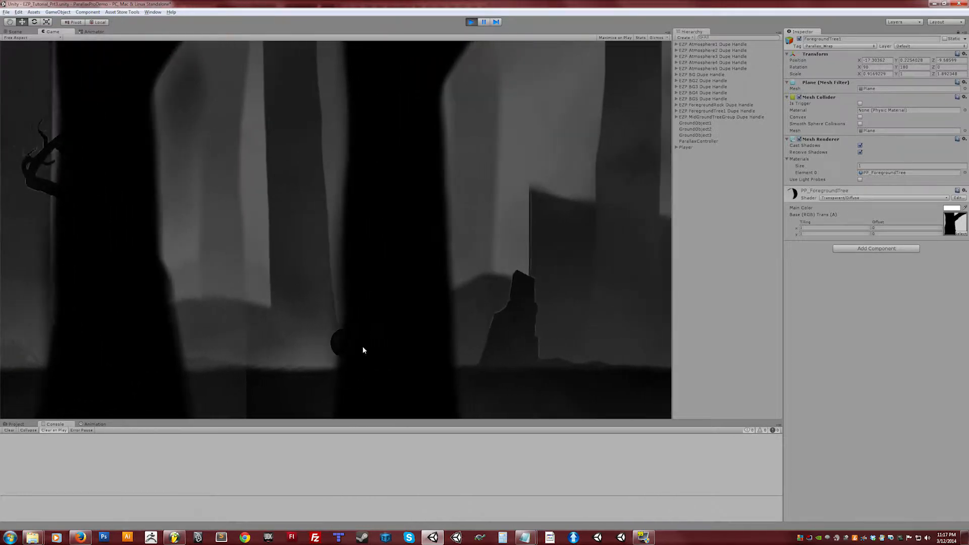
{"action": "key", "text": "Right"}
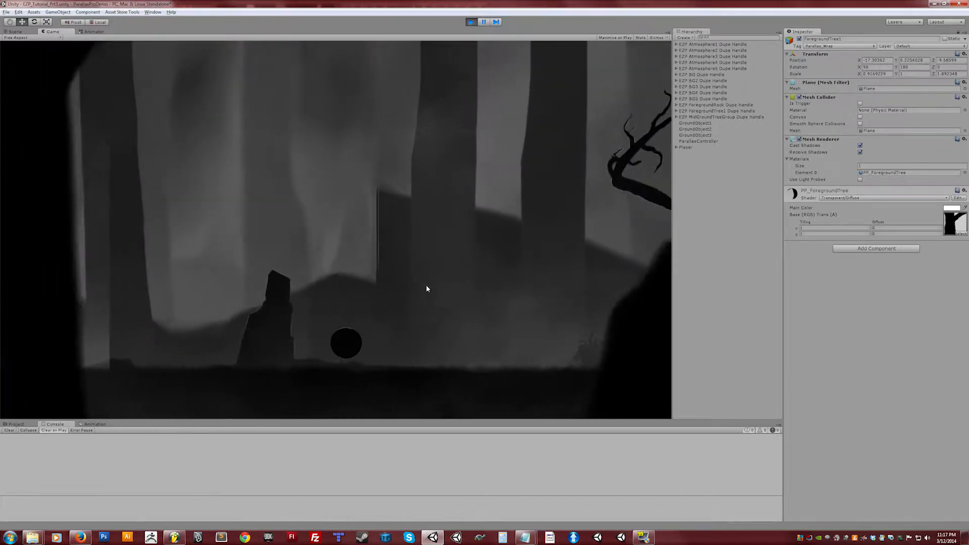
{"action": "key", "text": "Right"}
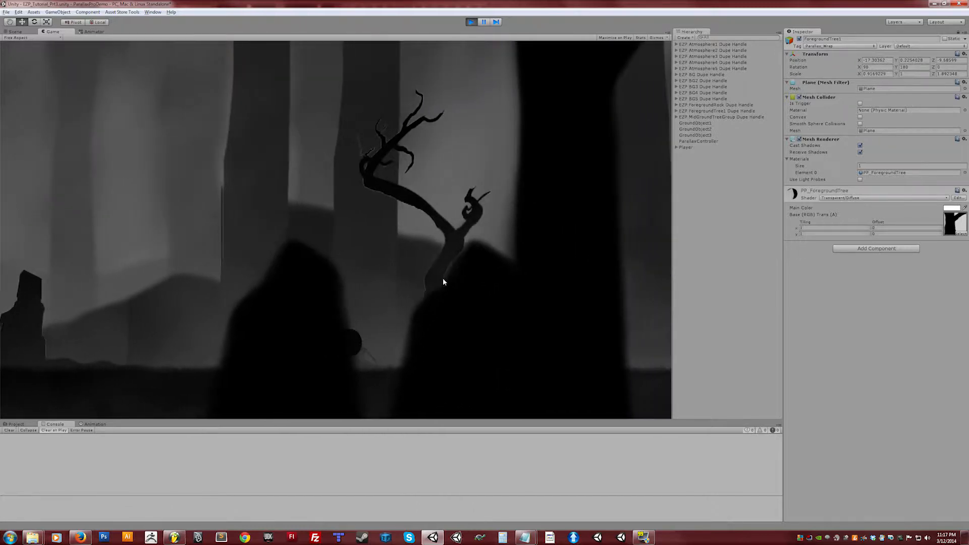
{"action": "key", "text": "Right"}
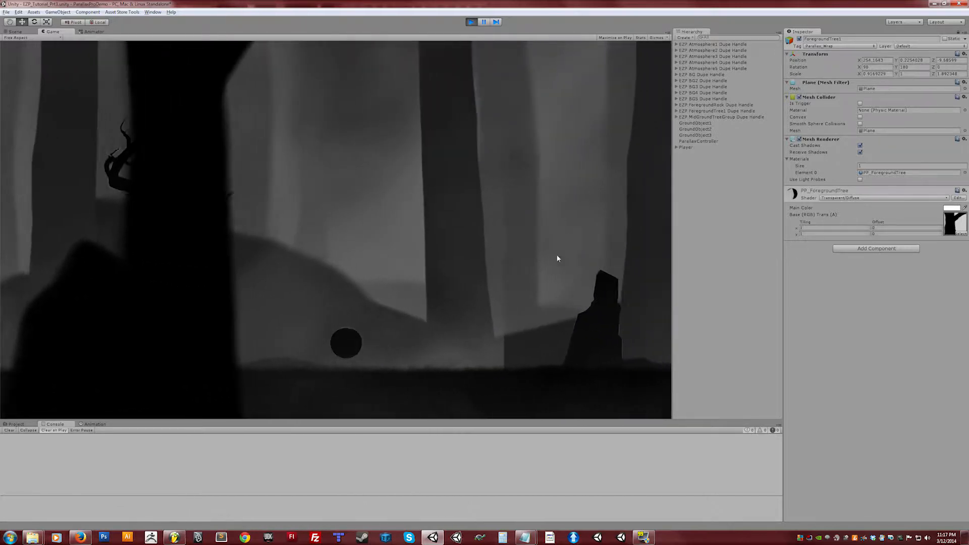
{"action": "key", "text": "Right"}
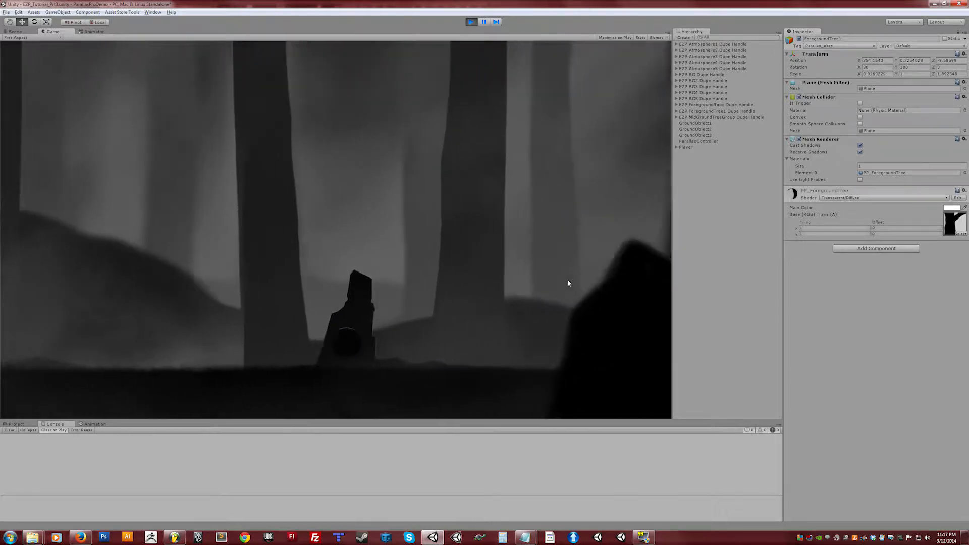
{"action": "key", "text": "Right"}
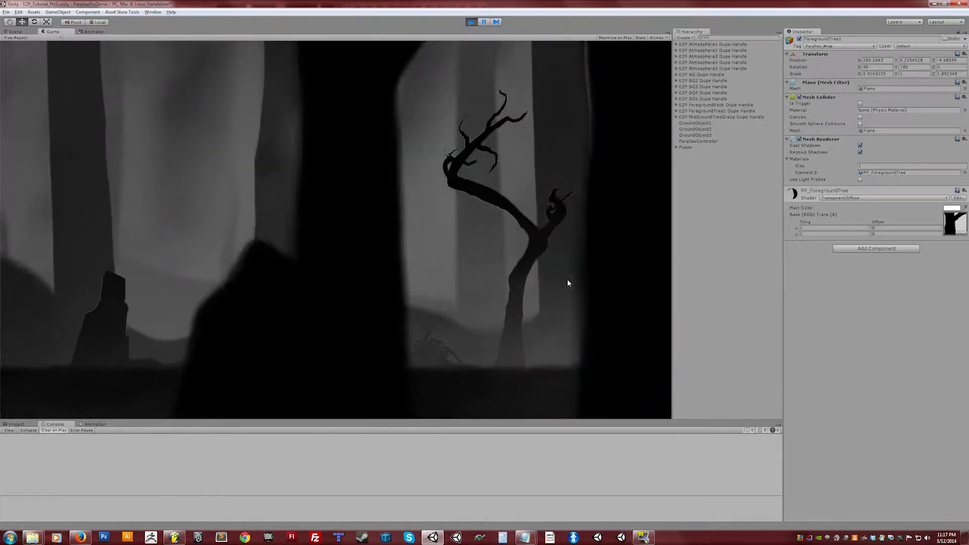
{"action": "key", "text": "Right"}
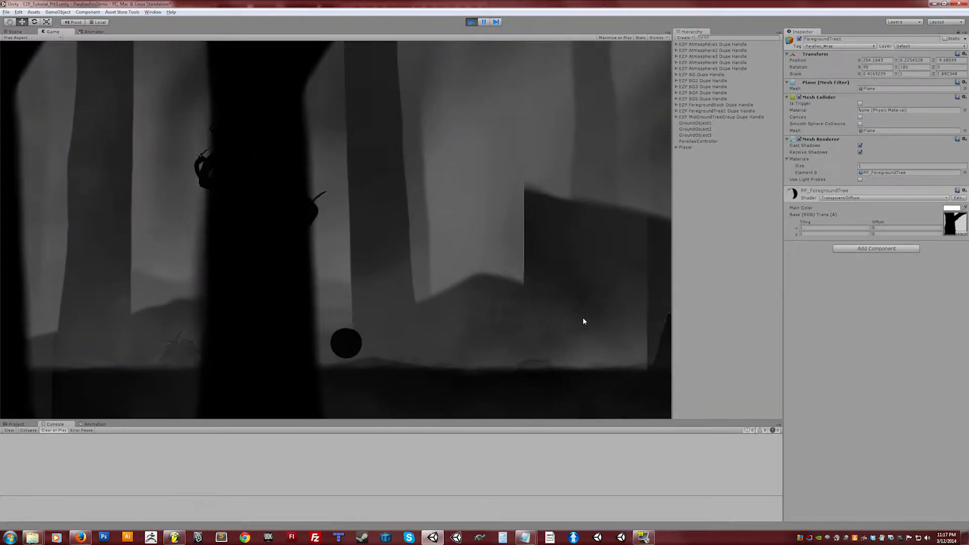
{"action": "key", "text": "Right"}
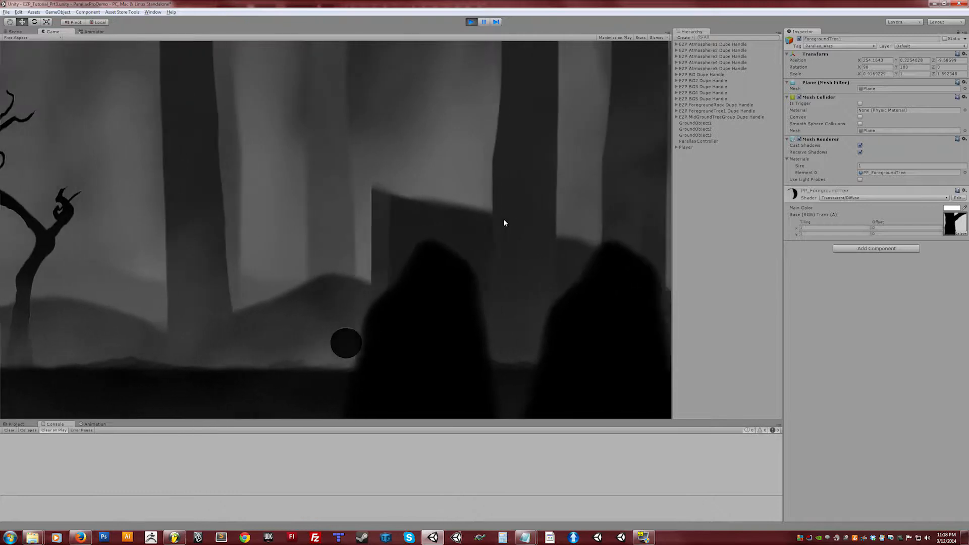
{"action": "left_click", "coordinate": [471, 23]}
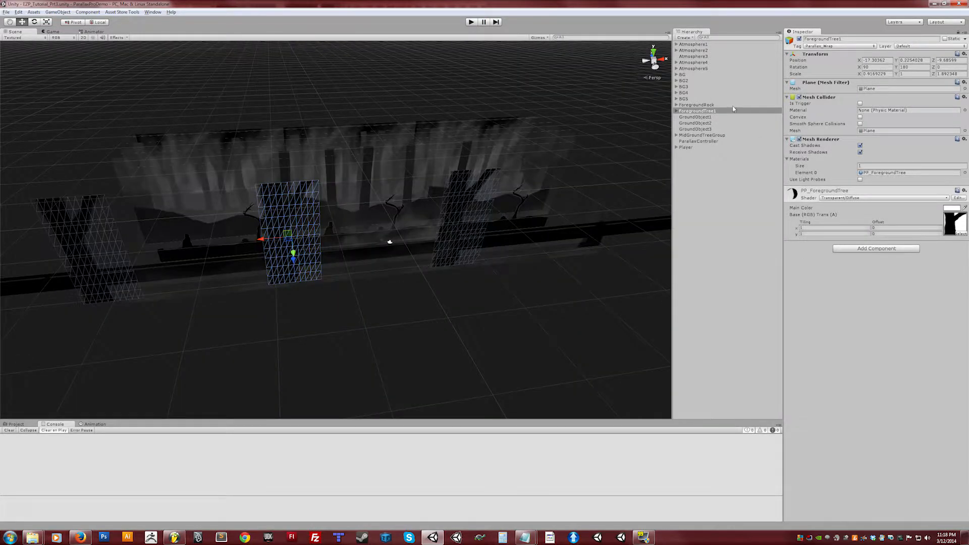
Step: Delete the duplicate child objects nested under ForegroundRock and ForegroundTree1 in the hierarchy
{"action": "left_click", "coordinate": [711, 105]}
{"action": "left_click", "coordinate": [676, 111]}
{"action": "left_click", "coordinate": [676, 105]}
{"action": "left_click", "coordinate": [711, 117]}
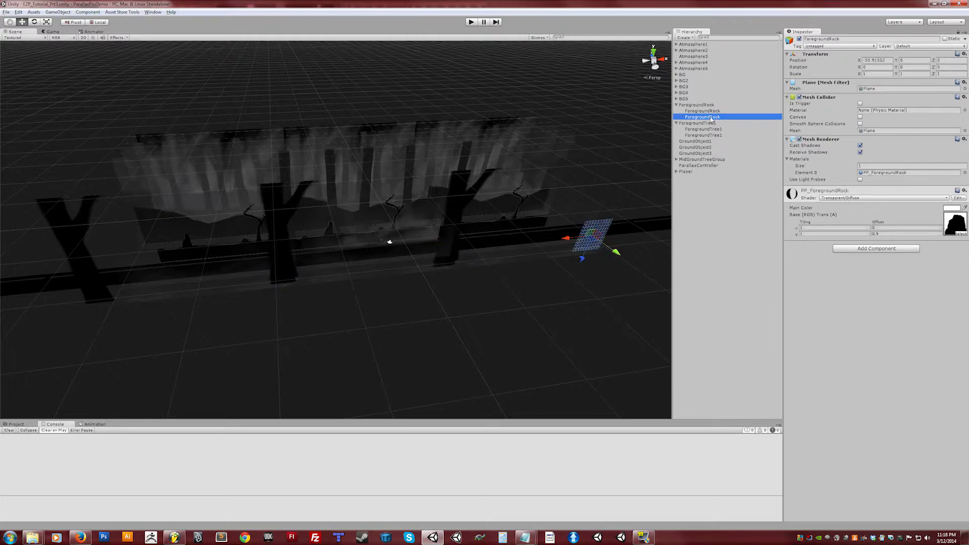
{"action": "key", "text": "Delete"}
{"action": "left_click", "coordinate": [705, 112]}
{"action": "key", "text": "Delete"}
{"action": "left_click", "coordinate": [707, 123]}
{"action": "key", "text": "Delete"}
{"action": "left_click", "coordinate": [707, 117]}
{"action": "key", "text": "Delete"}
Step: Review the tags of ForegroundRock and ForegroundTree1, setting ForegroundTree1's tag to Untagged
{"action": "left_click", "coordinate": [695, 106]}
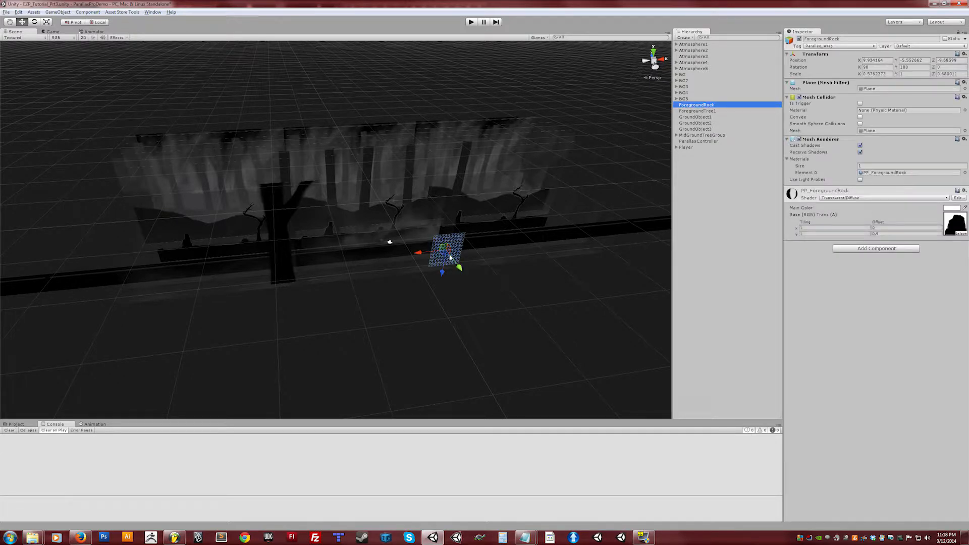
{"action": "left_click", "coordinate": [716, 111]}
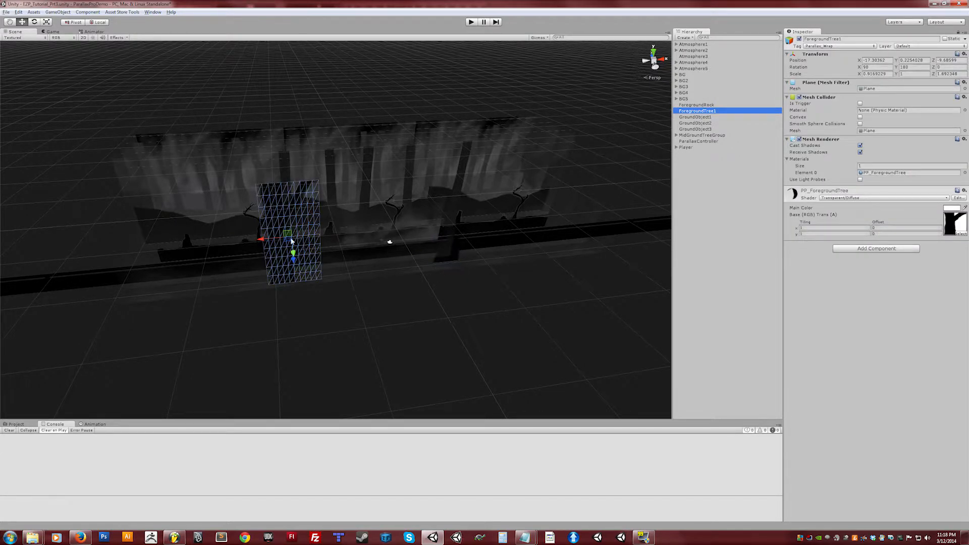
{"action": "left_click", "coordinate": [695, 105]}
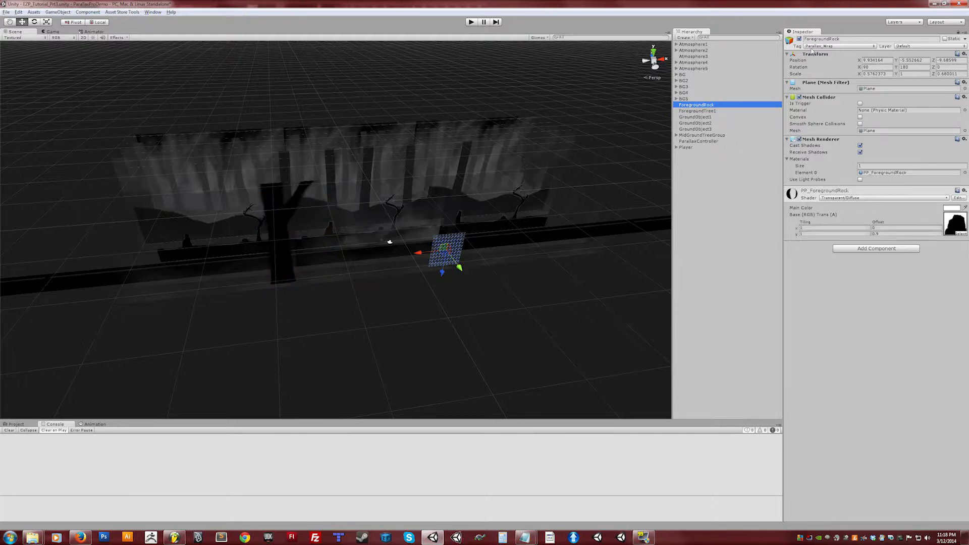
{"action": "left_click", "coordinate": [708, 111]}
{"action": "left_click", "coordinate": [709, 105]}
{"action": "left_click", "coordinate": [833, 46]}
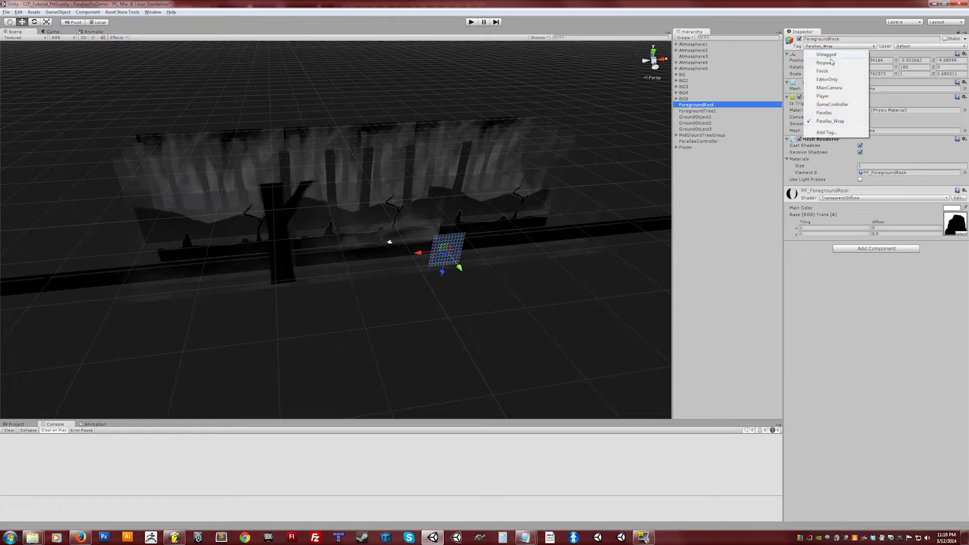
{"action": "left_click", "coordinate": [833, 47]}
{"action": "left_click", "coordinate": [716, 112]}
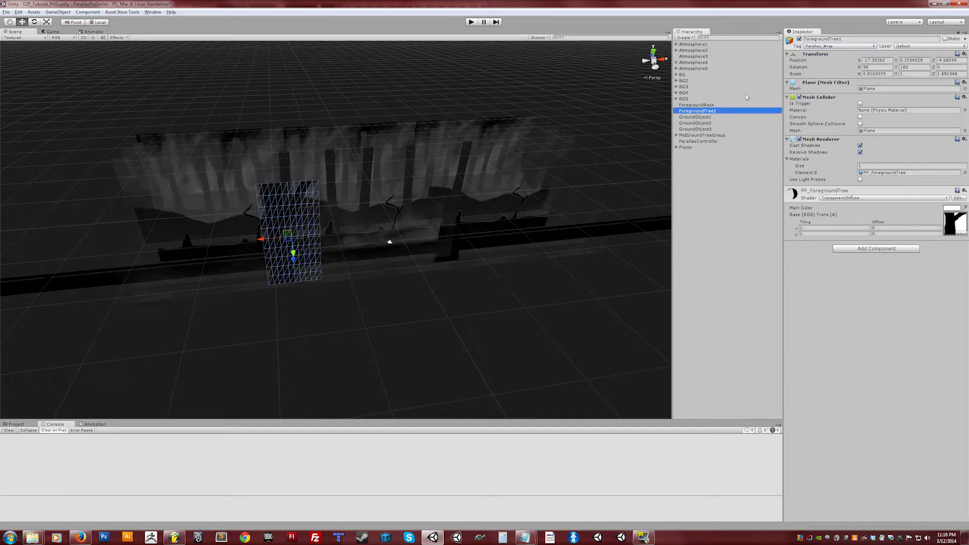
{"action": "left_click", "coordinate": [844, 47]}
{"action": "left_click", "coordinate": [842, 55]}
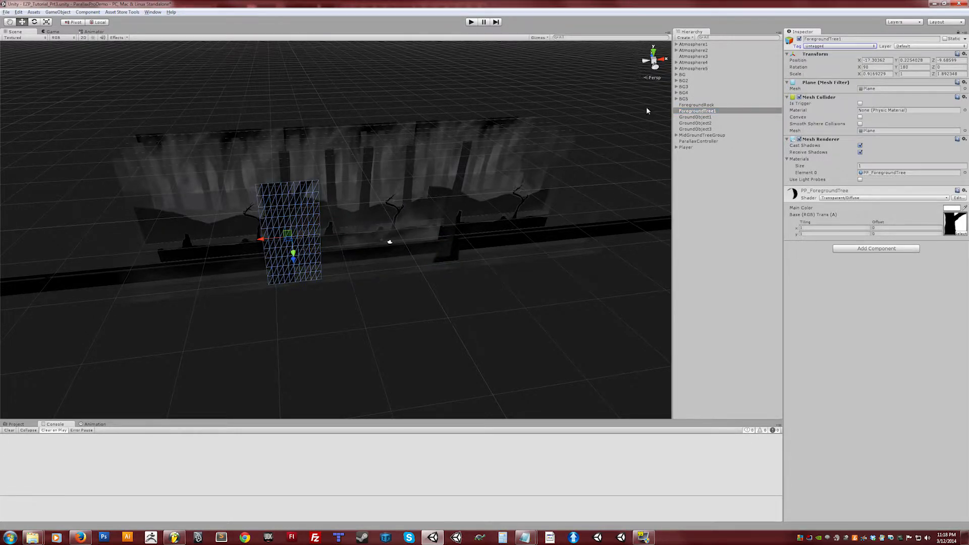
Step: Select ParallaxController, set its Parallax Elements size to 6 and inspect the first element's fields
{"action": "left_click", "coordinate": [703, 141]}
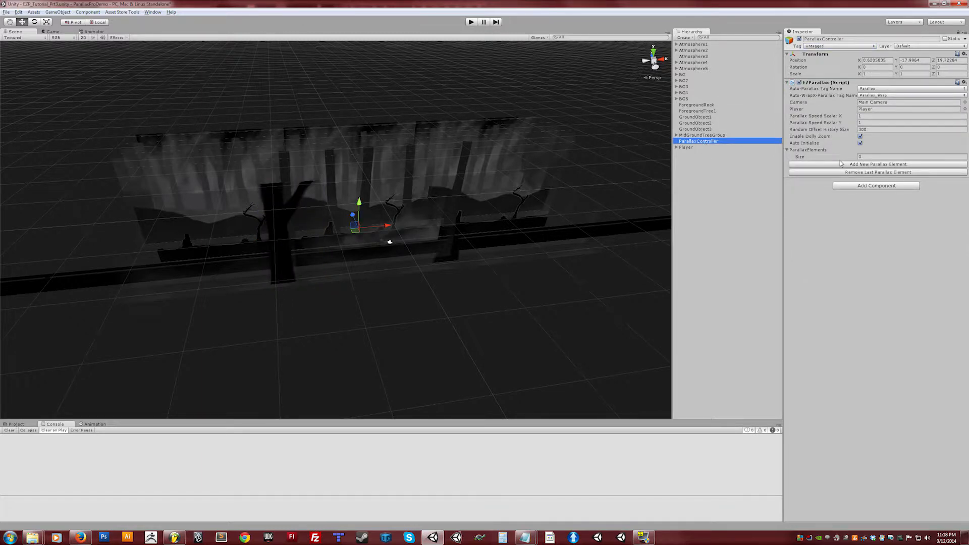
{"action": "left_click", "coordinate": [879, 157]}
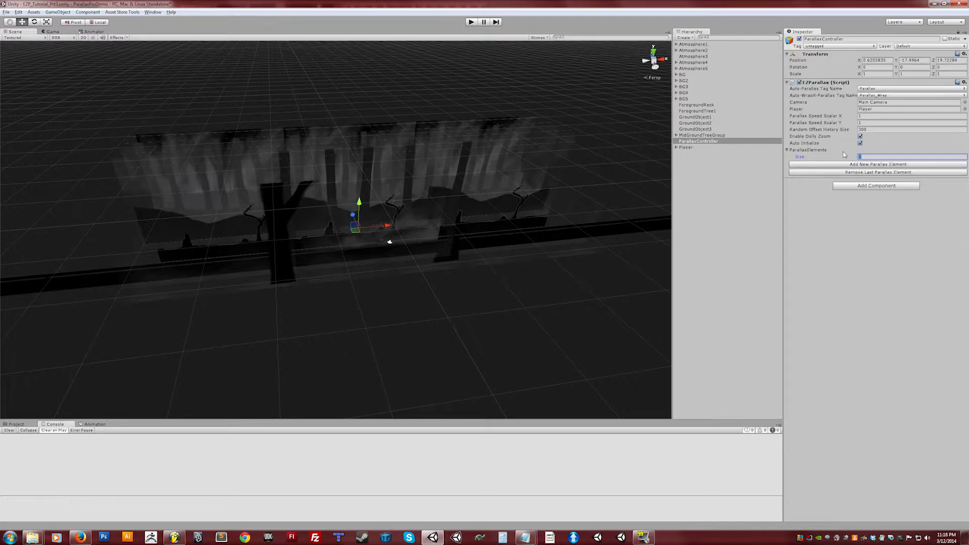
{"action": "type", "text": "6"}
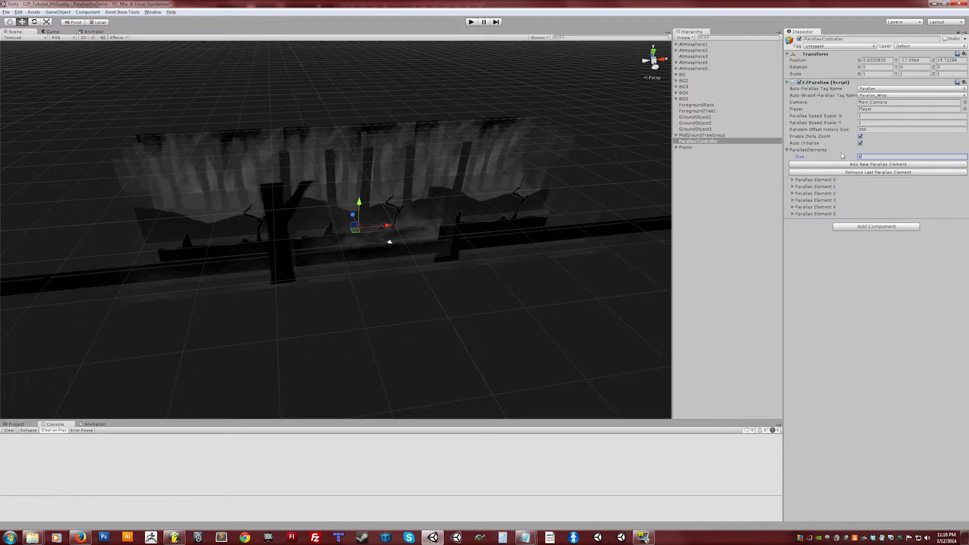
{"action": "left_click_drag", "start_coordinate": [857, 158], "coordinate": [856, 158]}
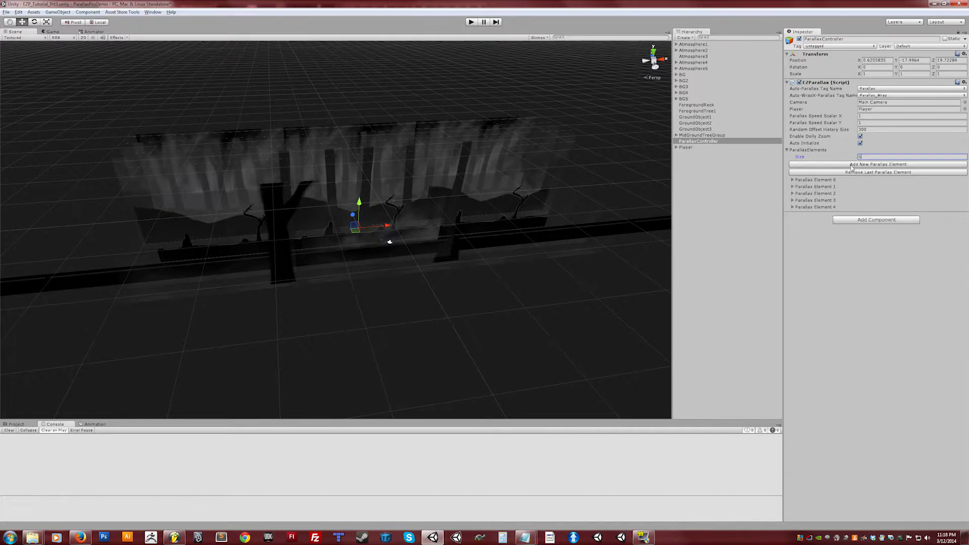
{"action": "left_click", "coordinate": [859, 164]}
{"action": "left_click", "coordinate": [859, 165]}
{"action": "left_click", "coordinate": [859, 164]}
{"action": "left_click", "coordinate": [859, 172]}
{"action": "left_click", "coordinate": [859, 173]}
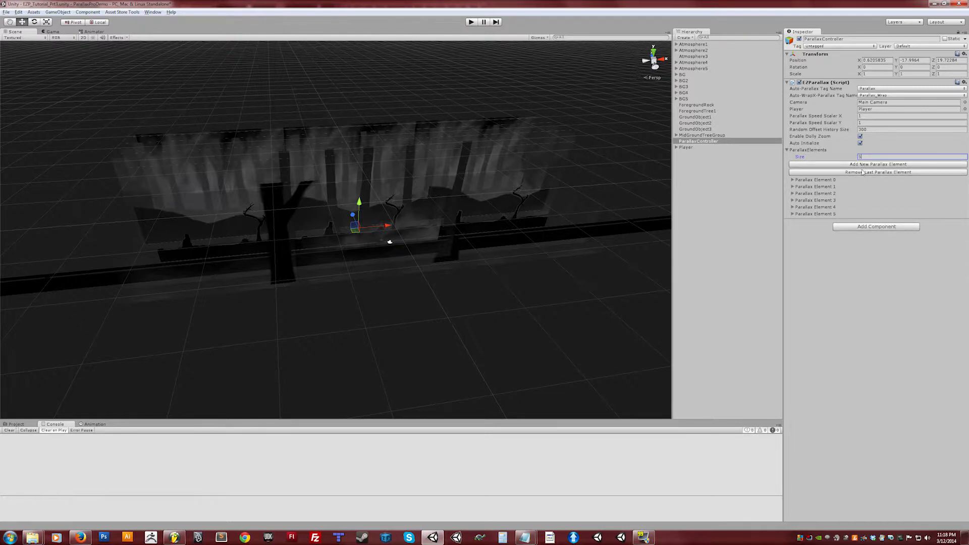
{"action": "left_click", "coordinate": [793, 181]}
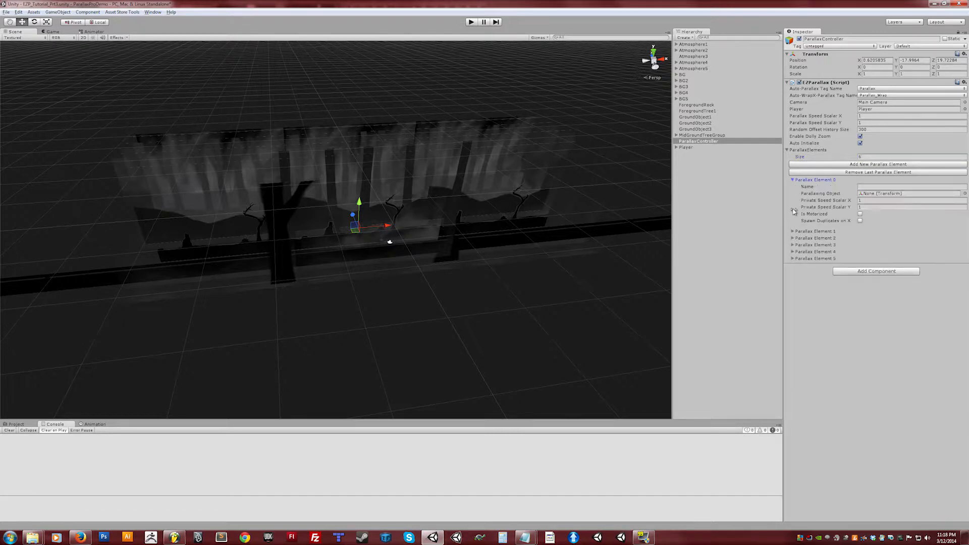
{"action": "left_click", "coordinate": [792, 232]}
{"action": "left_click", "coordinate": [792, 231]}
{"action": "left_click", "coordinate": [793, 180]}
Step: Set the Parallax Elements size to 5 and assign ForegroundRock as the first element's Parallaxing Object
{"action": "left_click", "coordinate": [864, 157]}
{"action": "type", "text": "0"}
{"action": "type", "text": "5"}
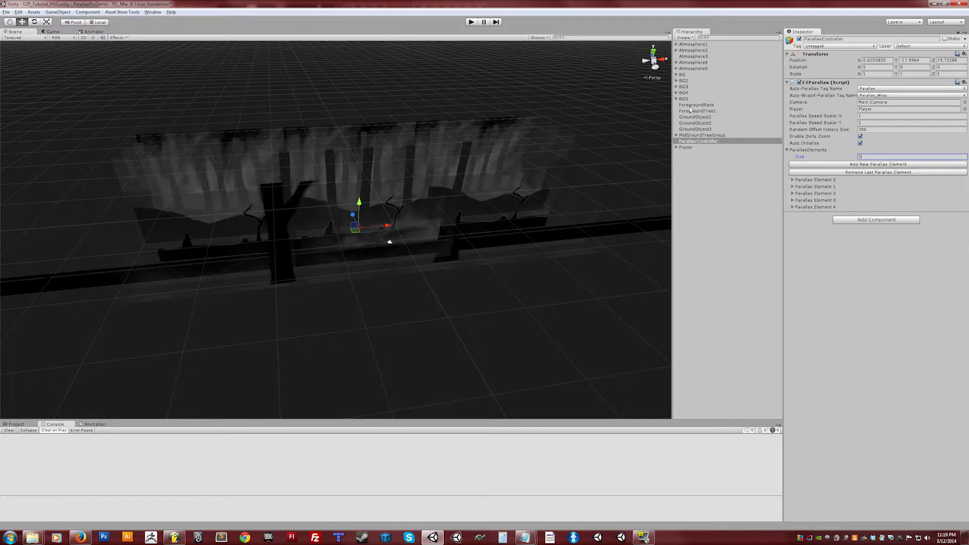
{"action": "left_click_drag", "start_coordinate": [696, 106], "coordinate": [911, 195]}
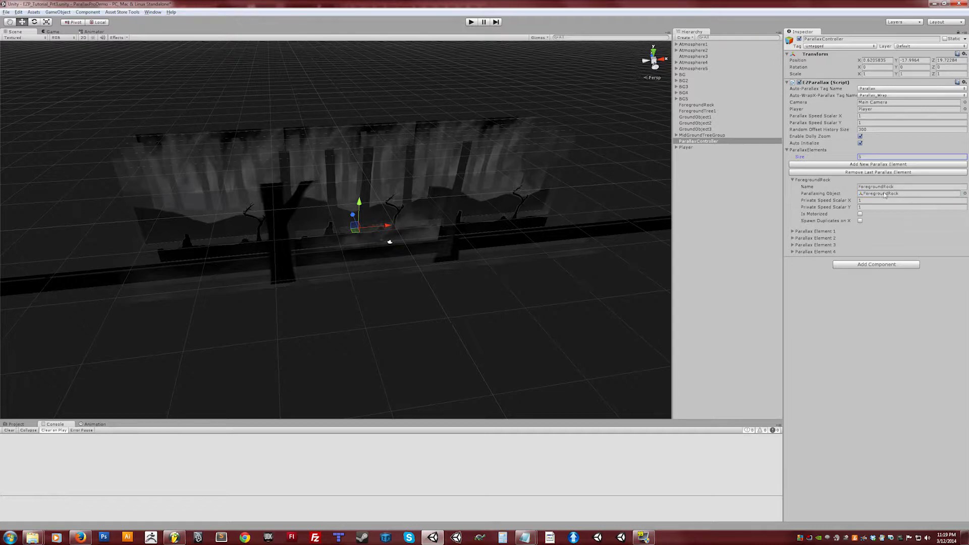
Step: Assign ForegroundTree1 as the second parallax element's Parallaxing Object
{"action": "left_click", "coordinate": [793, 180]}
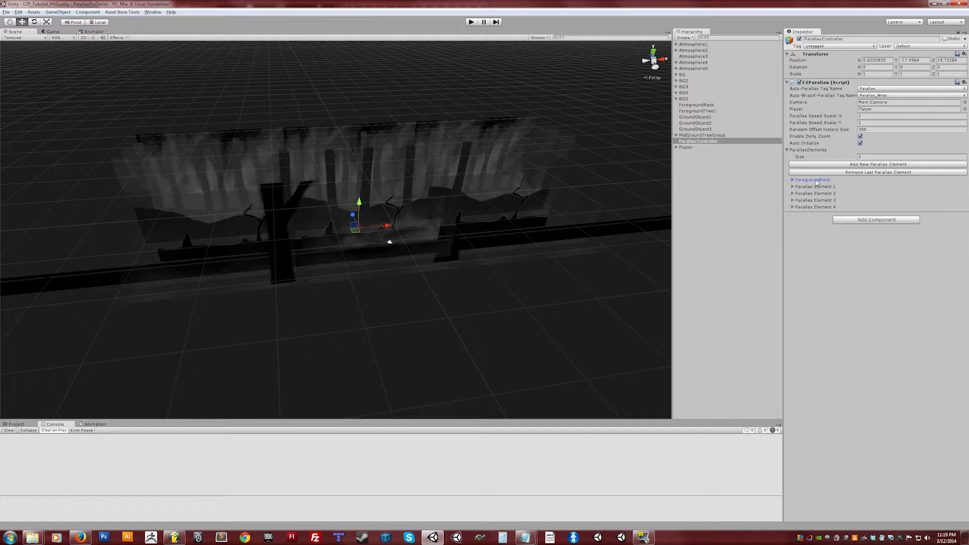
{"action": "left_click", "coordinate": [793, 180]}
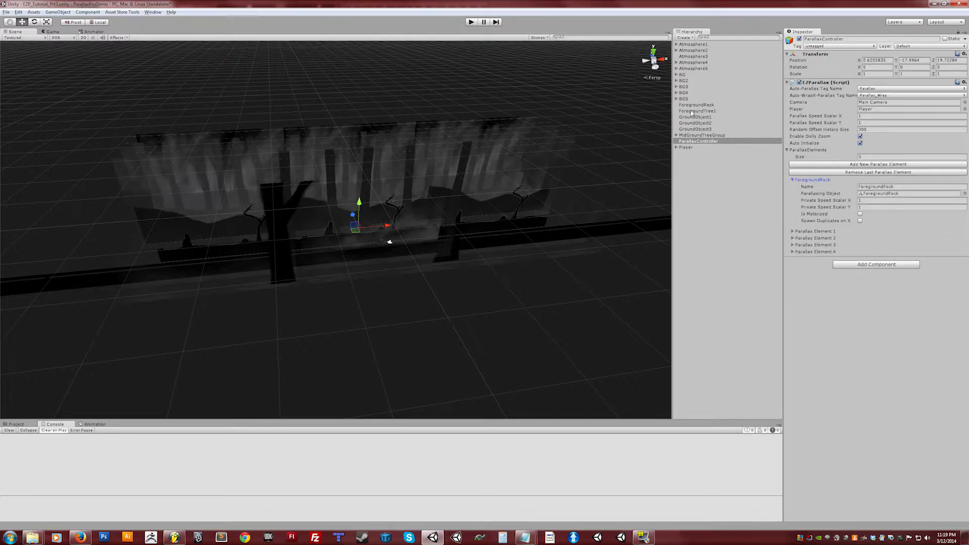
{"action": "left_click", "coordinate": [804, 231]}
{"action": "left_click_drag", "start_coordinate": [860, 245], "coordinate": [882, 246]}
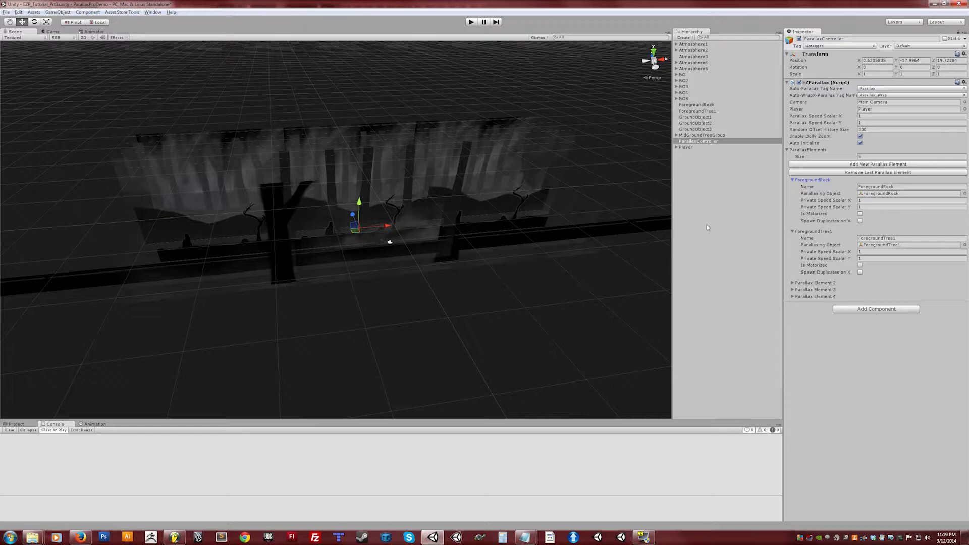
Step: Enable Spawn Duplicates on X for the ForegroundRock and ForegroundTree1 elements, and Randomize Distance for ForegroundTree1
{"action": "left_click", "coordinate": [860, 221]}
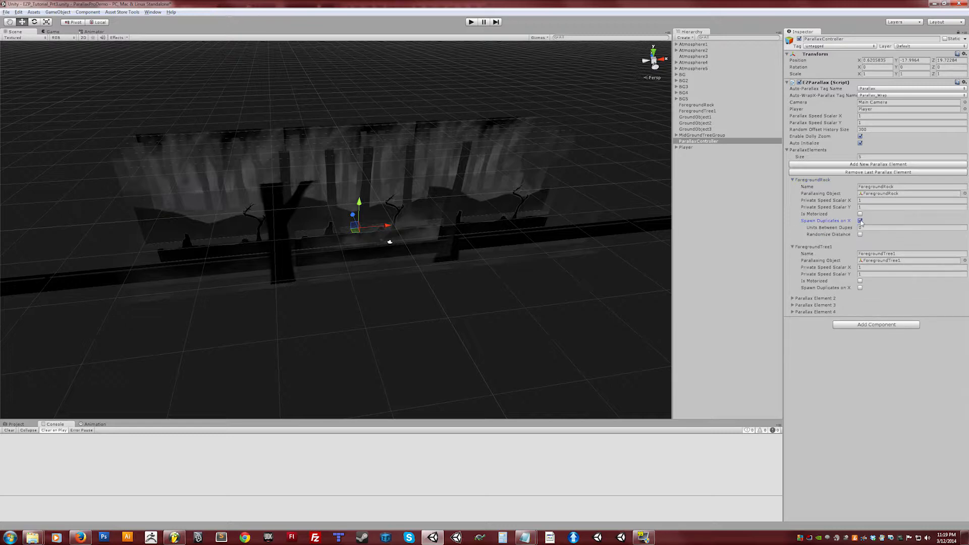
{"action": "left_click", "coordinate": [861, 288]}
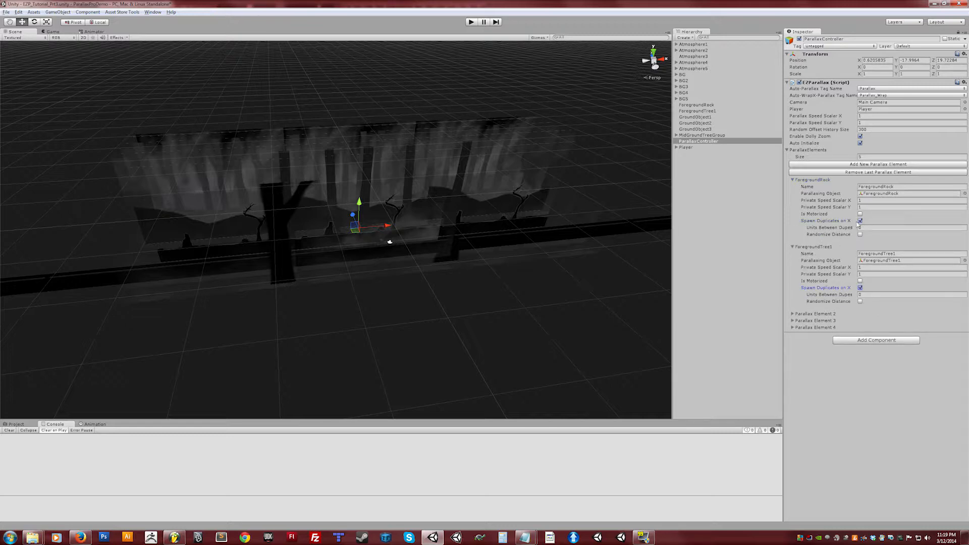
{"action": "left_click", "coordinate": [830, 229]}
{"action": "left_click", "coordinate": [860, 295]}
Step: Play the scene and move the player right to test the foreground parallax duplicates
{"action": "left_click", "coordinate": [471, 23]}
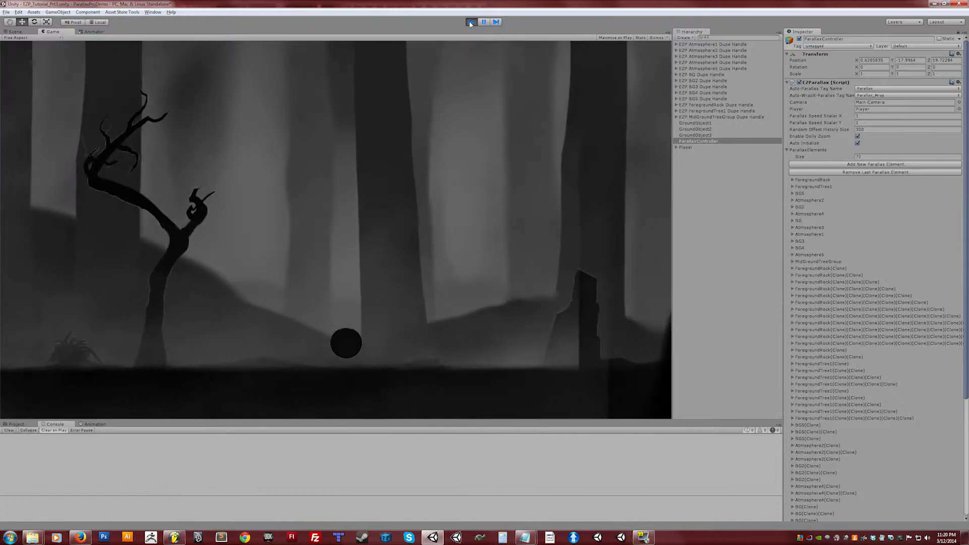
{"action": "key", "text": "Right"}
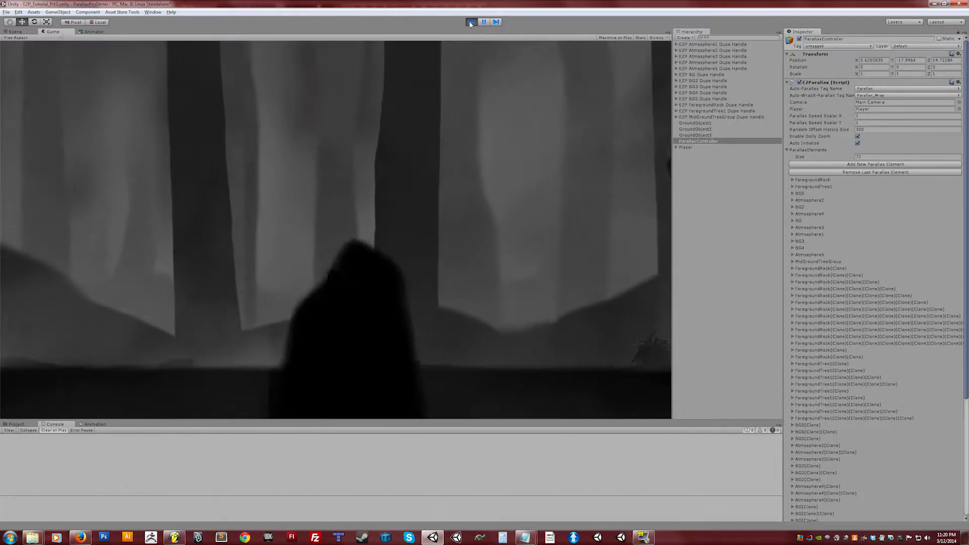
{"action": "key", "text": "Right"}
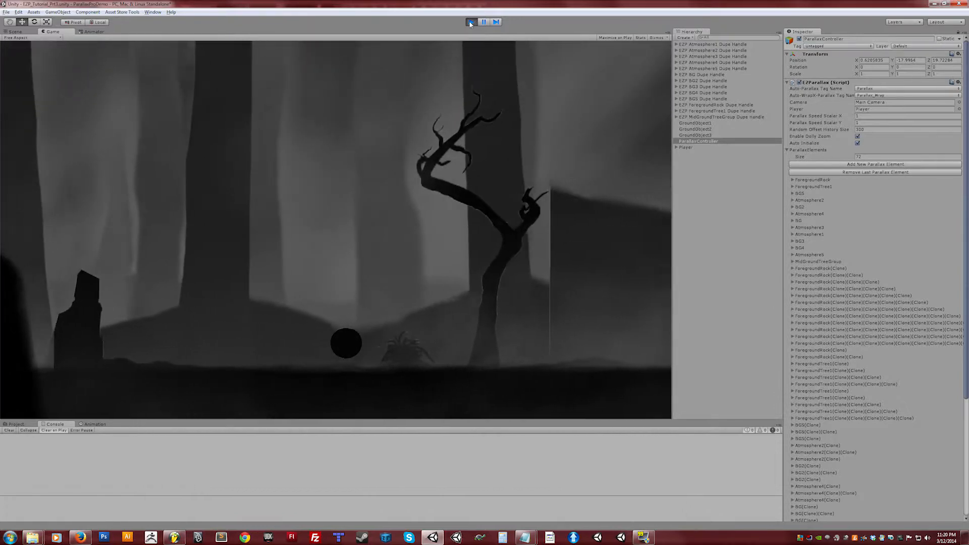
Step: Move the player further right and stop play mode to end the parallax test
{"action": "key", "text": "Right"}
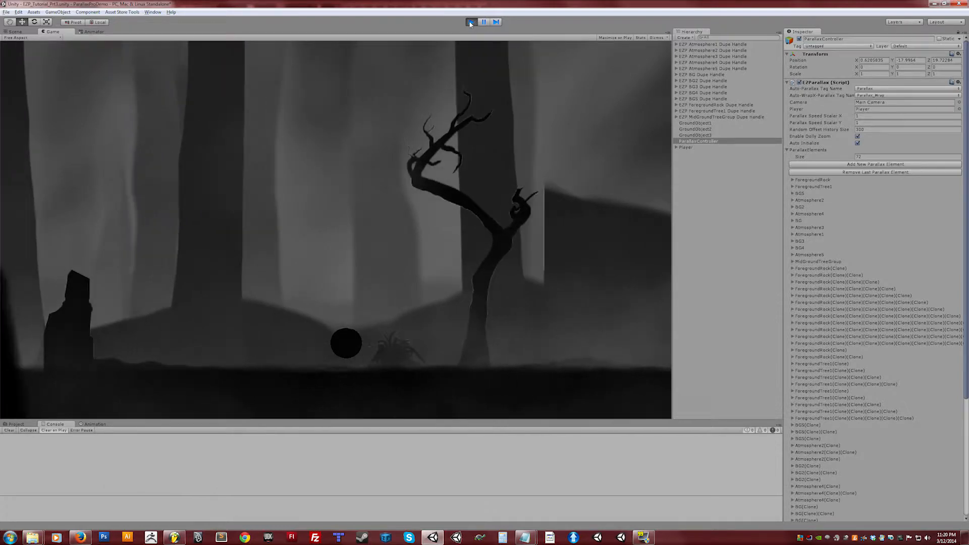
{"action": "left_click", "coordinate": [471, 22]}
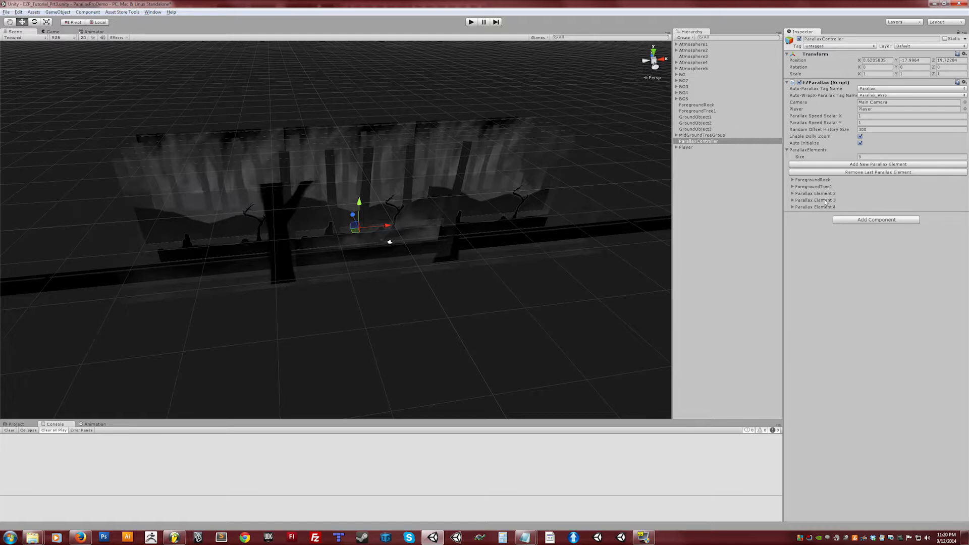
Step: Enable Randomize Distance for the ForegroundRock element and set its Max Units Between to 40
{"action": "left_click", "coordinate": [793, 181]}
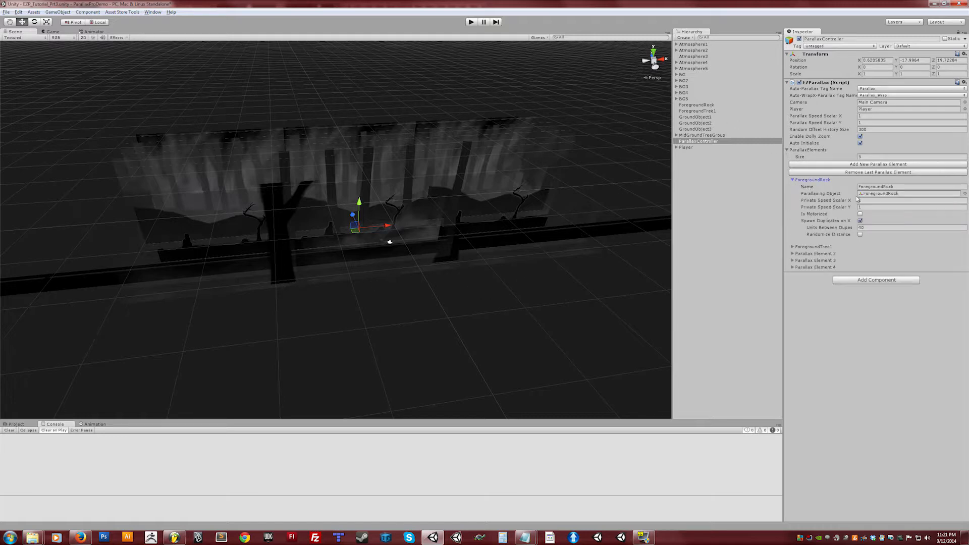
{"action": "left_click", "coordinate": [792, 247]}
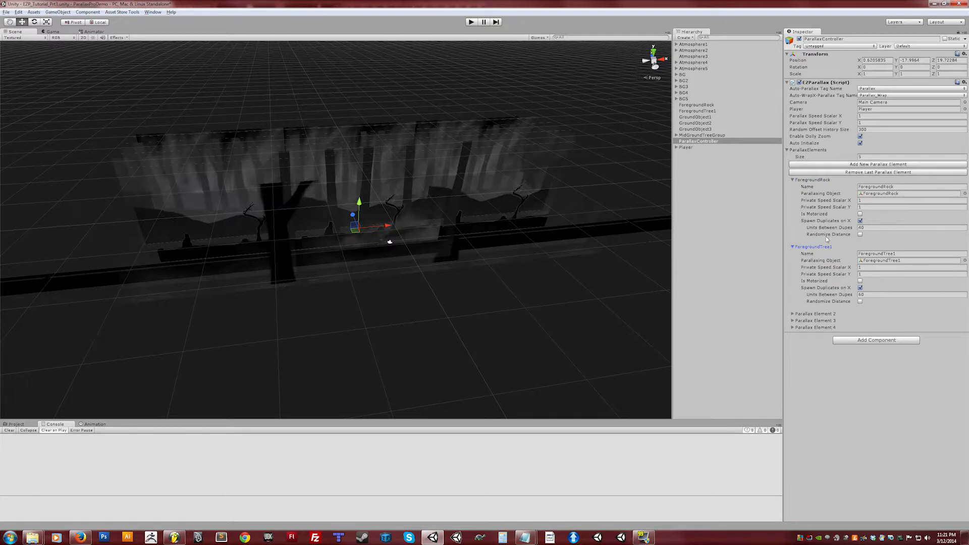
{"action": "left_click", "coordinate": [860, 234]}
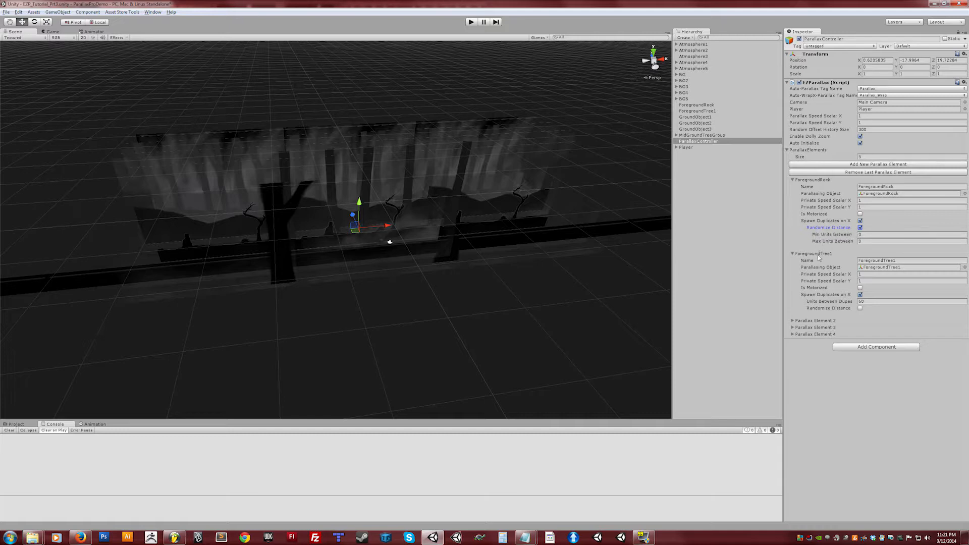
{"action": "left_click", "coordinate": [861, 235]}
{"action": "key", "text": "Tab"}
Step: Play the scene, move the player right, then pause and inspect the spawned foreground duplicates in the scene view
{"action": "left_click", "coordinate": [470, 22]}
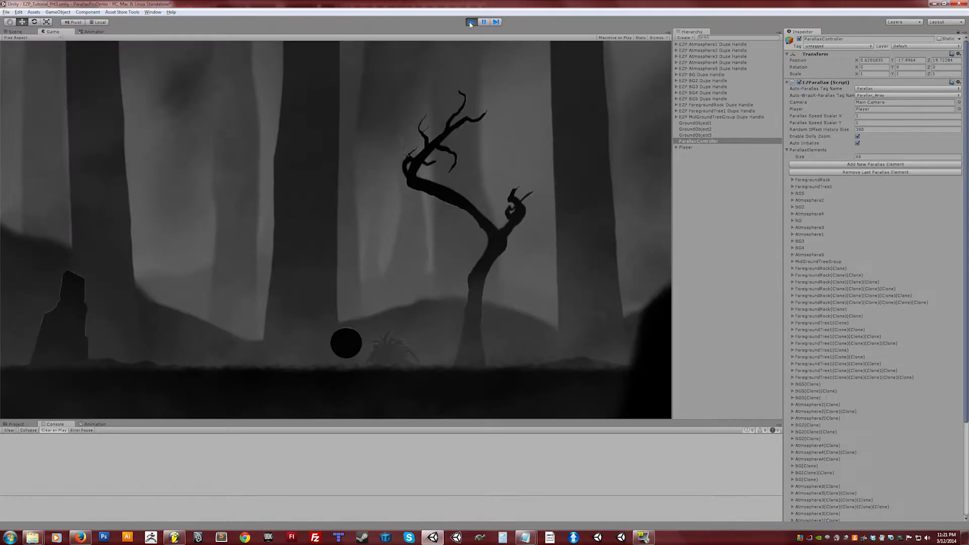
{"action": "key", "text": "Right"}
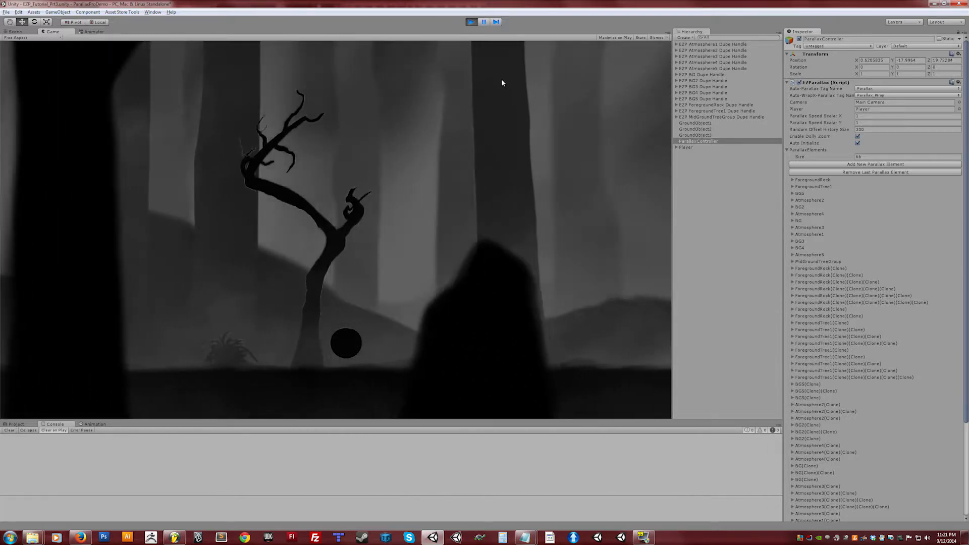
{"action": "left_click", "coordinate": [483, 21]}
{"action": "left_click_drag", "start_coordinate": [489, 222], "coordinate": [296, 282], "text": "alt"}
{"action": "middle_click_drag", "start_coordinate": [297, 281], "coordinate": [385, 284]}
{"action": "left_click_drag", "start_coordinate": [386, 284], "coordinate": [371, 278], "text": "alt"}
{"action": "left_click_drag", "start_coordinate": [524, 239], "coordinate": [307, 255], "text": "alt"}
{"action": "left_click_drag", "start_coordinate": [513, 251], "coordinate": [439, 257], "text": "alt"}
{"action": "left_click_drag", "start_coordinate": [498, 279], "coordinate": [480, 262], "text": "alt"}
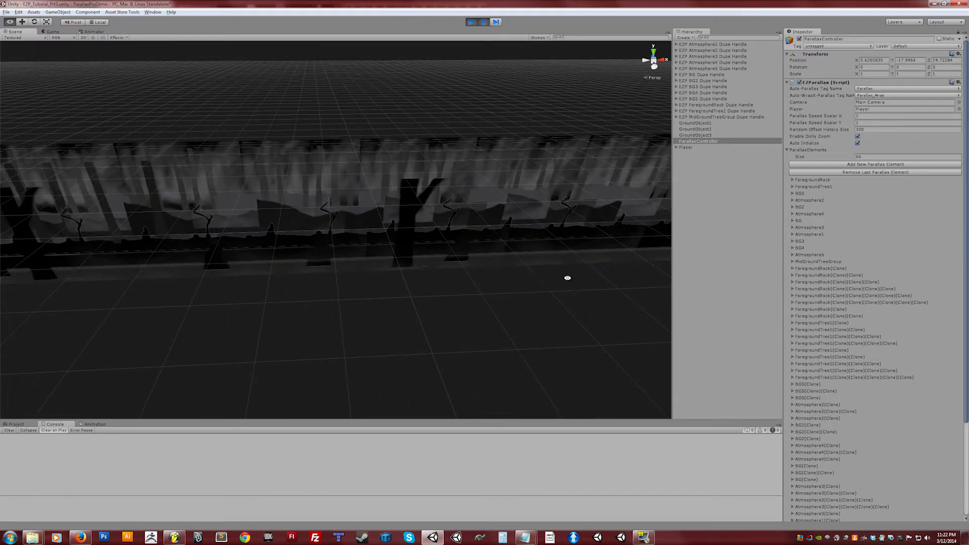
{"action": "left_click_drag", "start_coordinate": [567, 278], "coordinate": [394, 283], "text": "alt"}
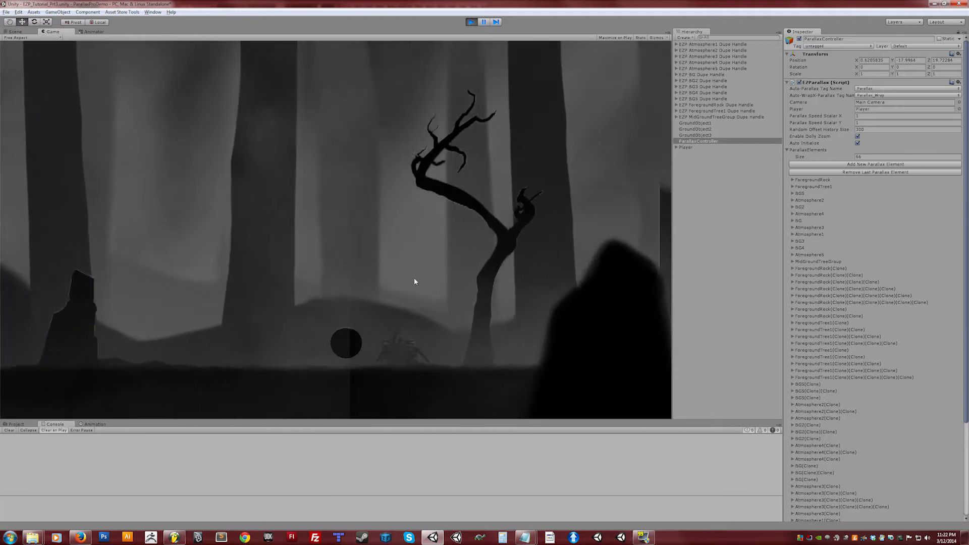
Step: Stop play mode and remove the last three parallax elements, keeping ForegroundRock and ForegroundTree1
{"action": "left_click", "coordinate": [471, 22]}
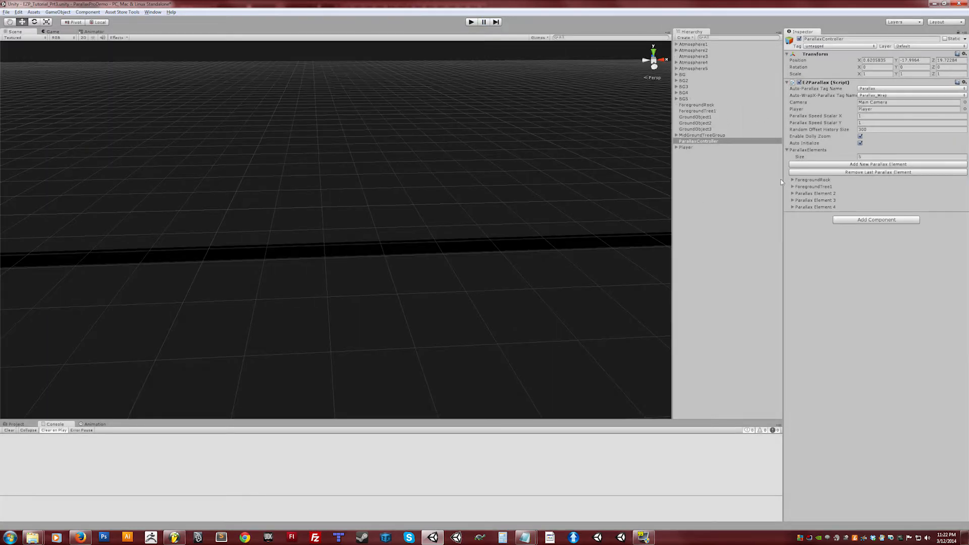
{"action": "left_click", "coordinate": [793, 181]}
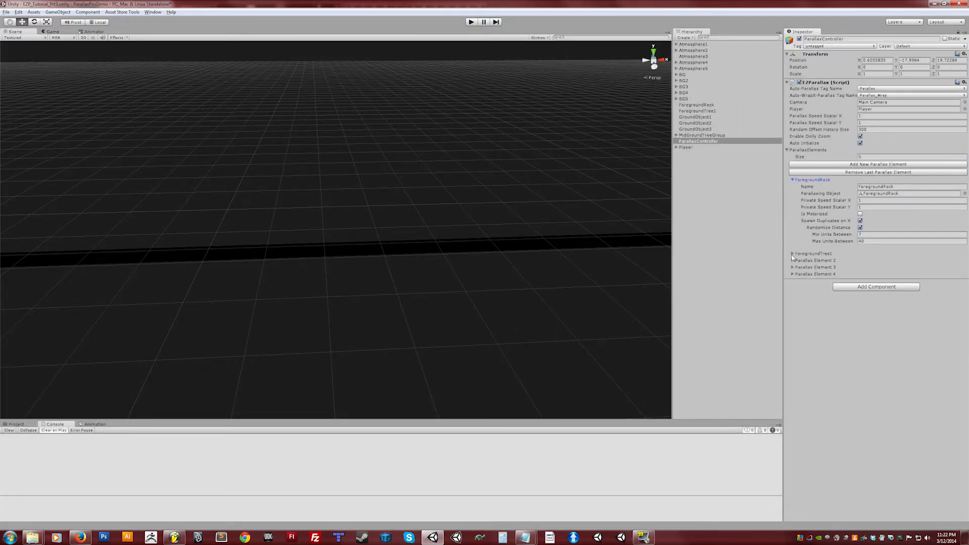
{"action": "left_click", "coordinate": [793, 254]}
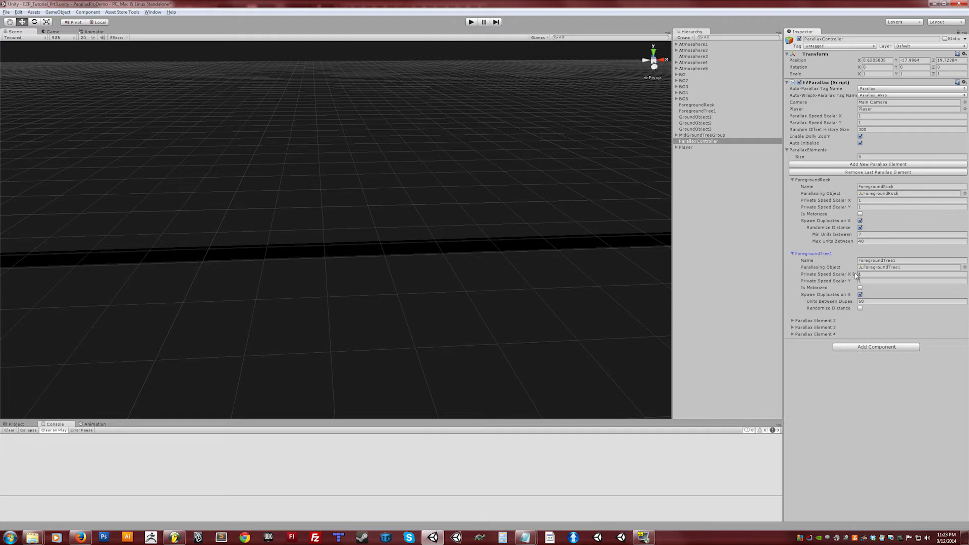
{"action": "mouse_move", "coordinate": [851, 285]}
{"action": "left_click", "coordinate": [857, 172]}
{"action": "left_click", "coordinate": [861, 173]}
{"action": "left_click", "coordinate": [863, 173]}
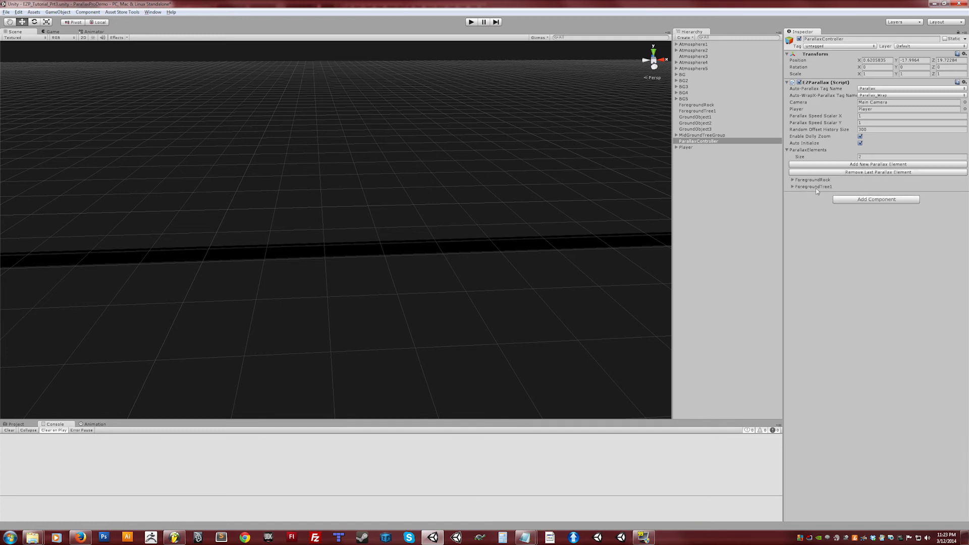
Step: Review the settings of the ForegroundRock and ForegroundTree1 parallax elements
{"action": "left_click", "coordinate": [792, 186]}
{"action": "left_click", "coordinate": [792, 180]}
{"action": "left_click", "coordinate": [792, 180]}
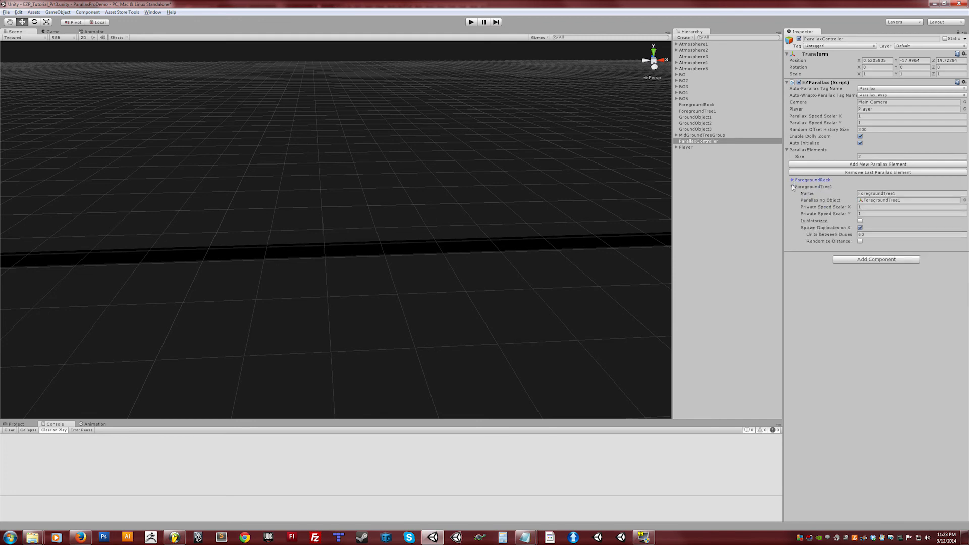
{"action": "left_click", "coordinate": [793, 187]}
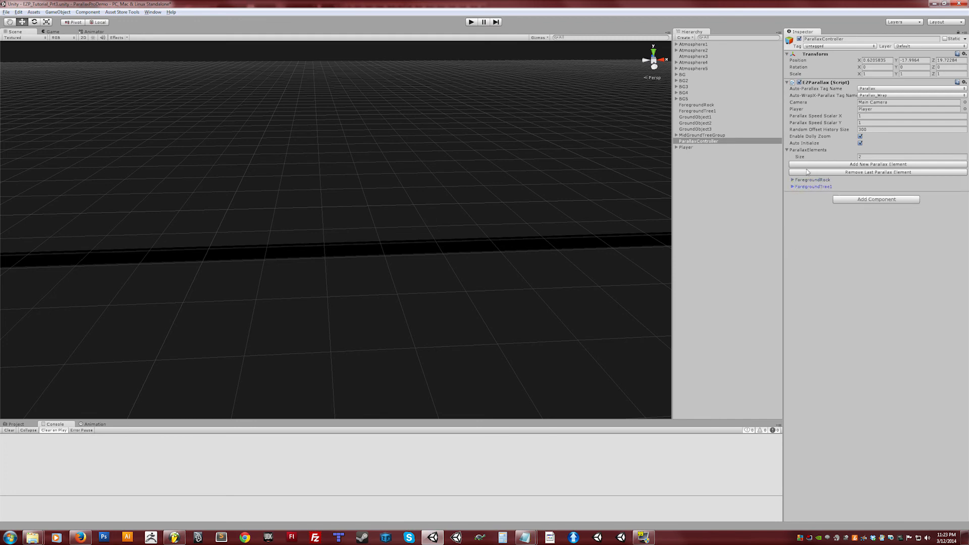